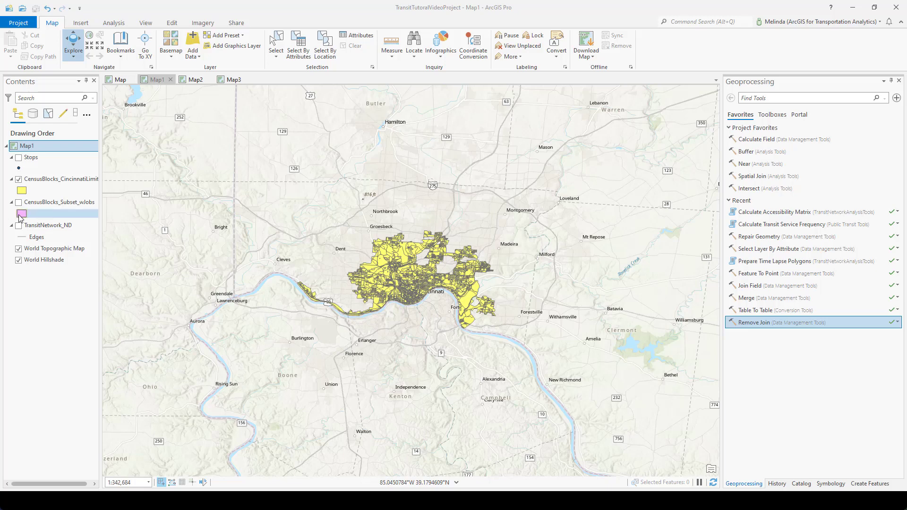
# Hide Stops, show both census block layers, and open the CensusBlocks_Subset_wJobs attribute table.
pyautogui.click(19, 159)
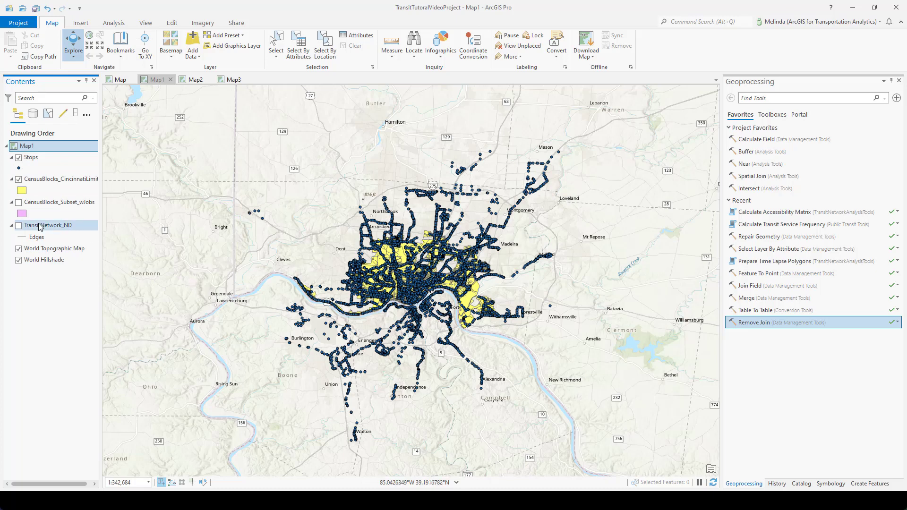
pyautogui.click(19, 203)
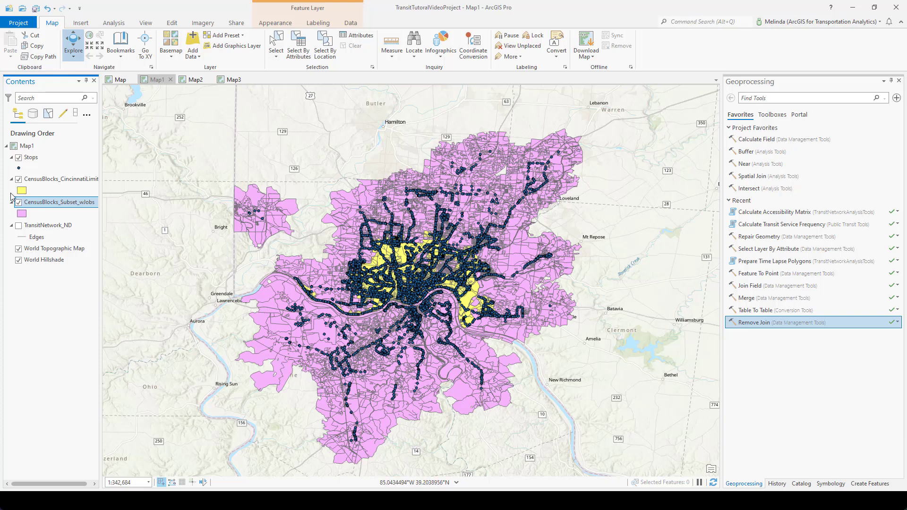
pyautogui.click(19, 158)
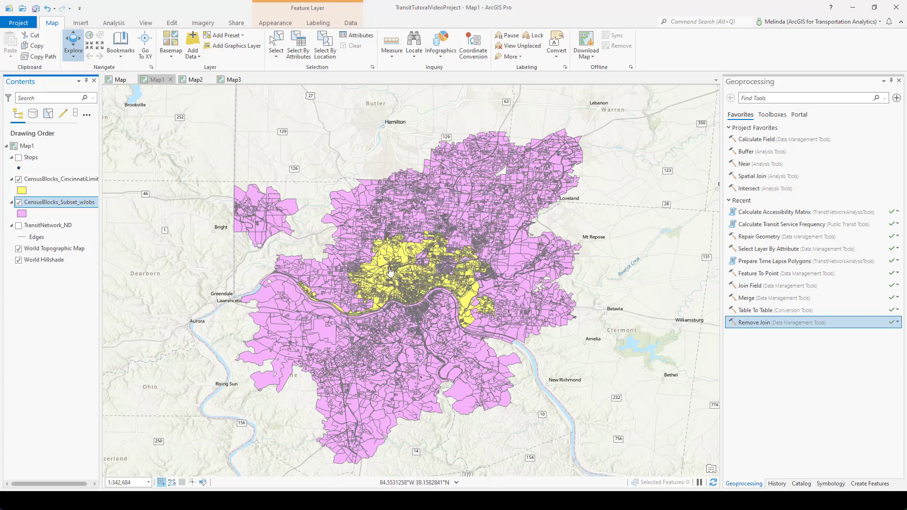
pyautogui.click(19, 179)
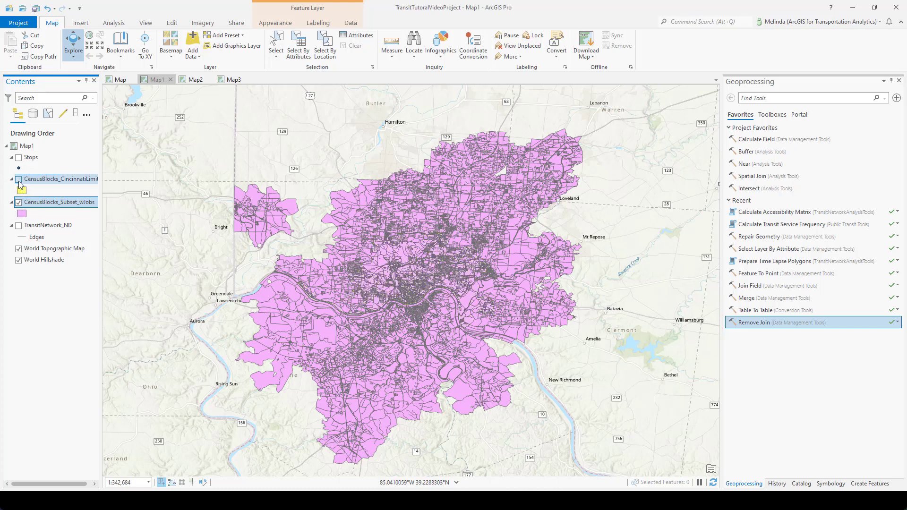
pyautogui.click(19, 180)
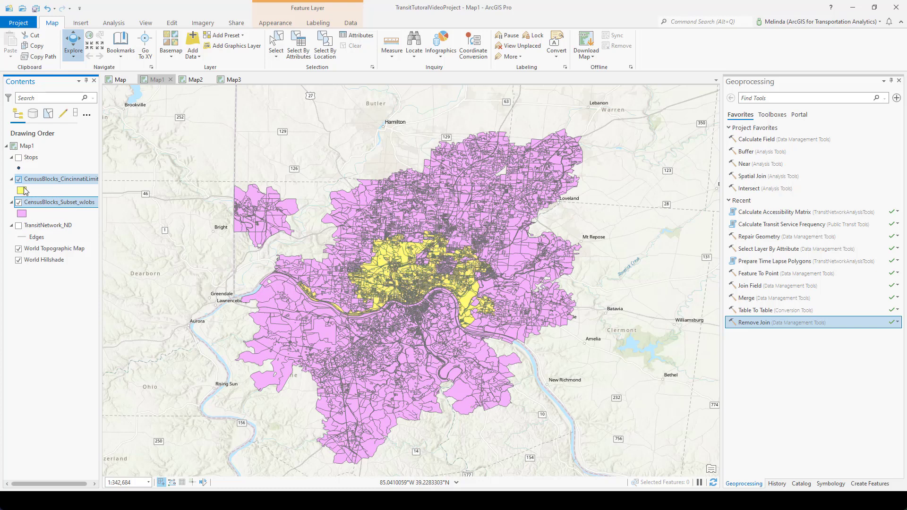
pyautogui.rightClick(52, 203)
pyautogui.click(84, 219)
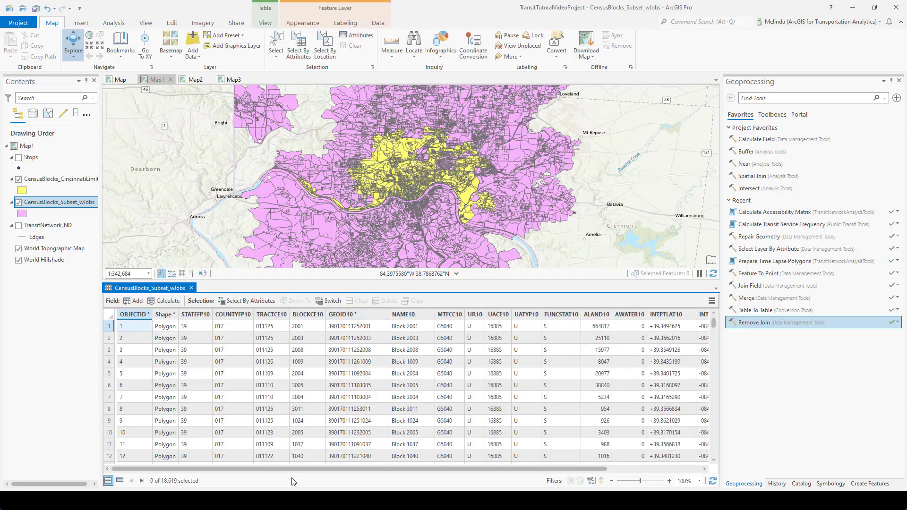
# Scroll the table to the C000 field and browse the job counts down to row 47.
pyautogui.moveTo(321, 469); pyautogui.dragTo(545, 464)
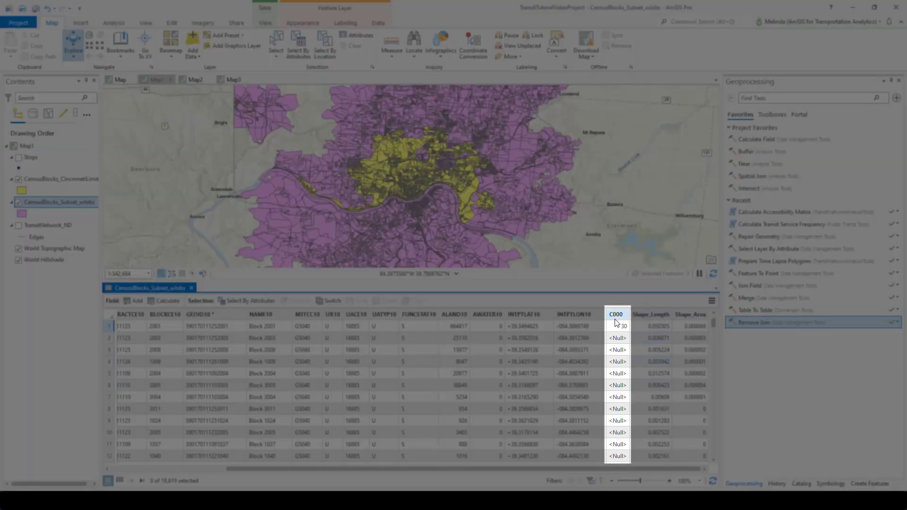
pyautogui.moveTo(619, 316)
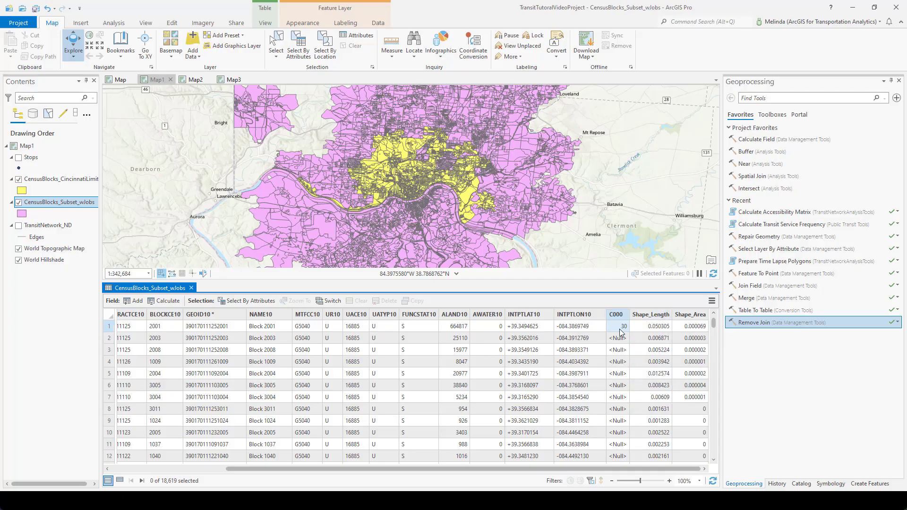
pyautogui.scroll(-3, 629, 418)
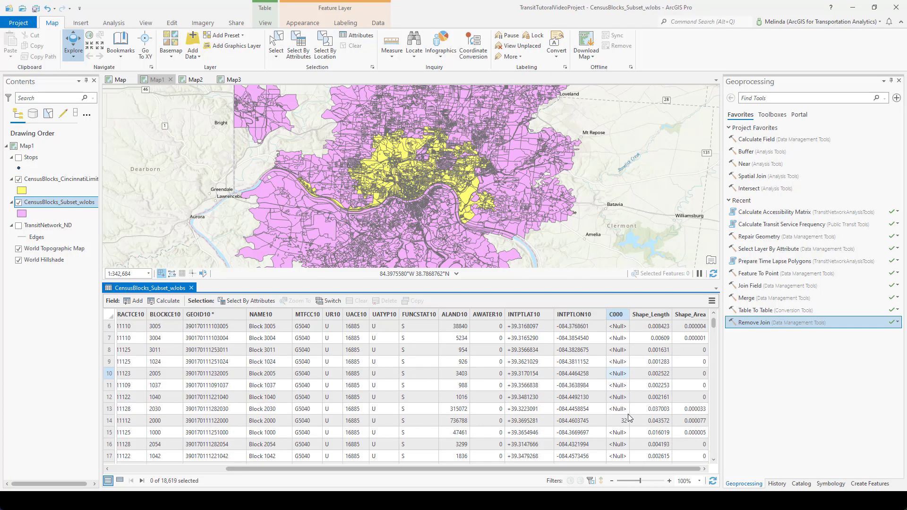
pyautogui.scroll(-5, 619, 412)
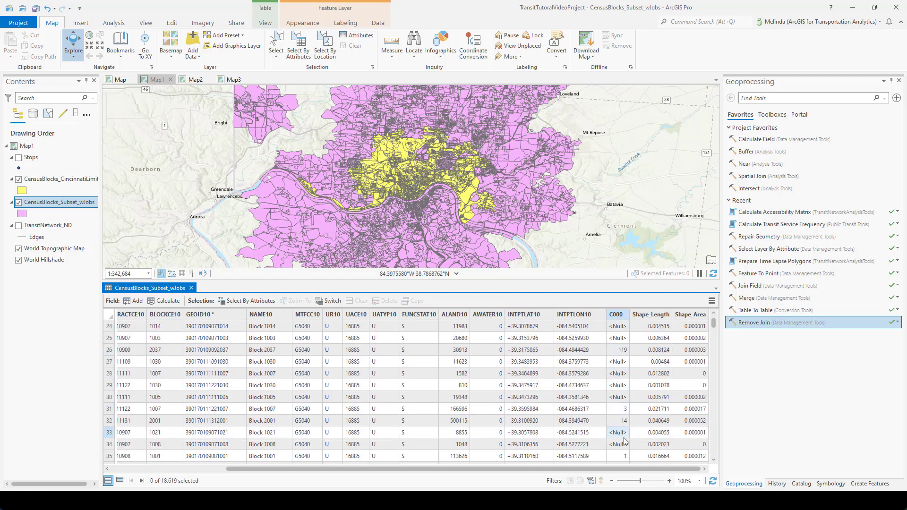
pyautogui.scroll(-3, 623, 435)
pyautogui.scroll(-2, 625, 441)
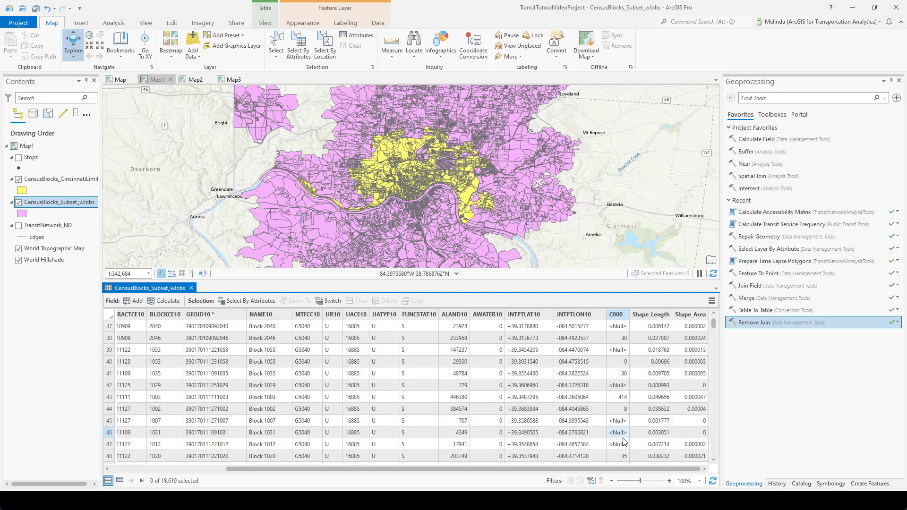
pyautogui.click(624, 443)
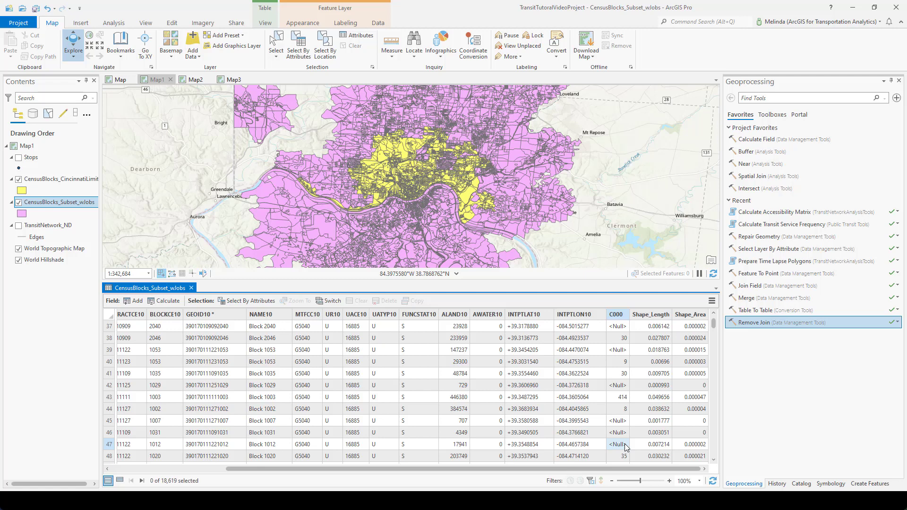
# Open Calculate Accessibility Matrix with CensusBlocks_CincinnatiLimits origins and CensusBlocks_Subset_wJobs destinations.
pyautogui.click(191, 289)
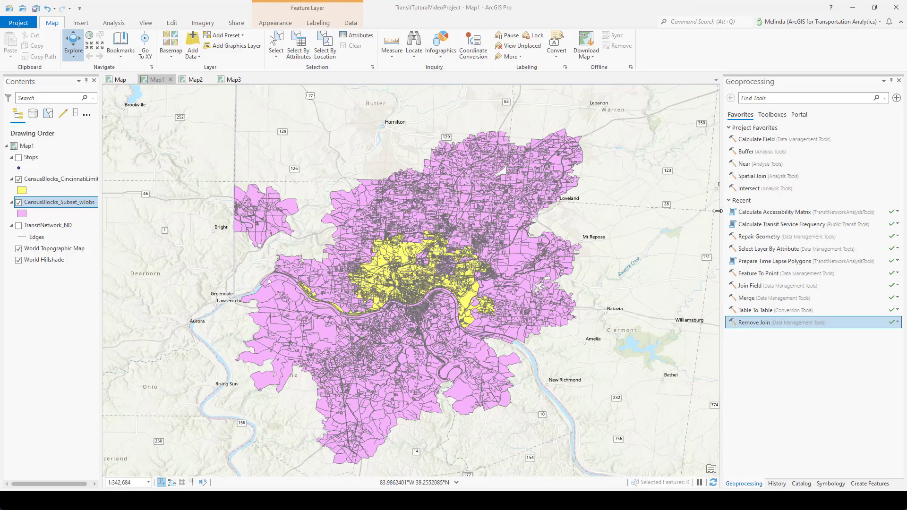
pyautogui.click(802, 484)
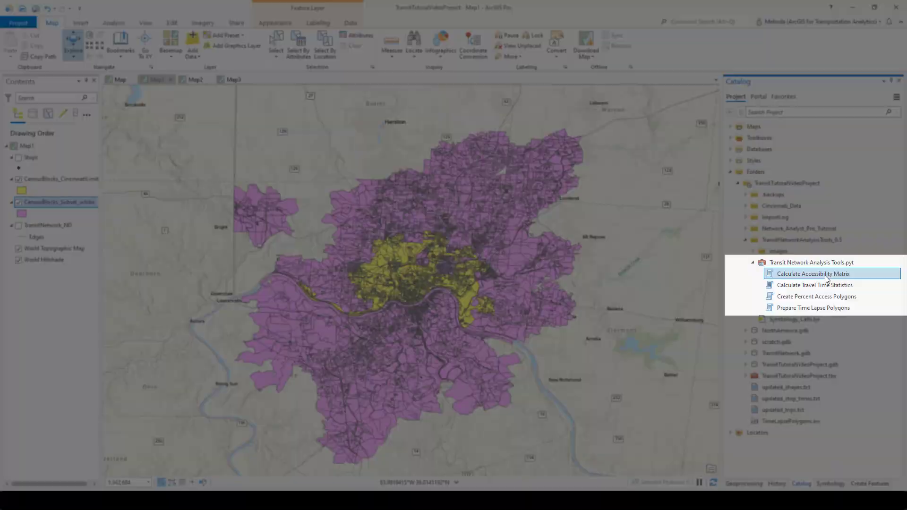
pyautogui.doubleClick(825, 276)
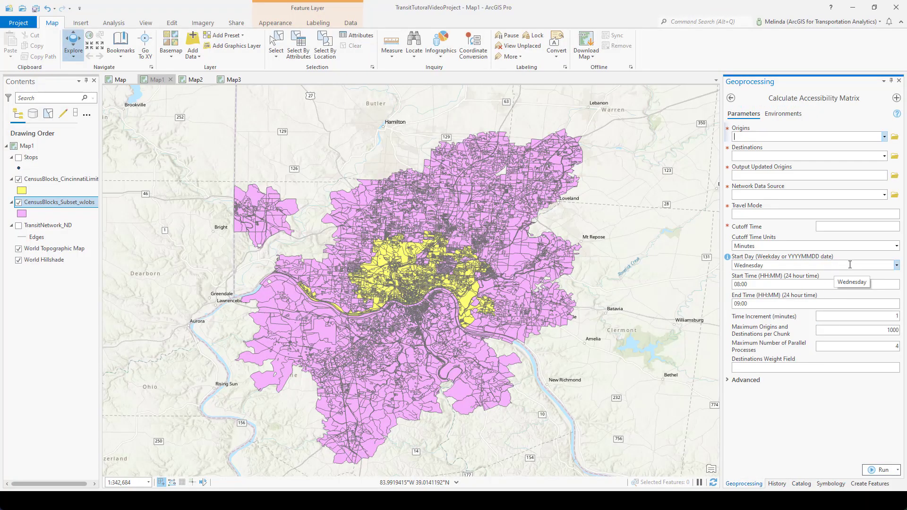
pyautogui.click(885, 138)
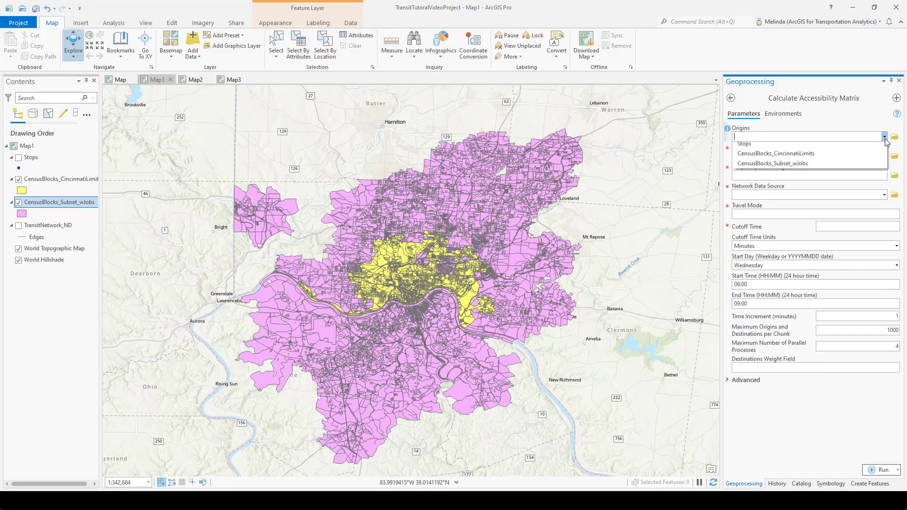
pyautogui.click(796, 158)
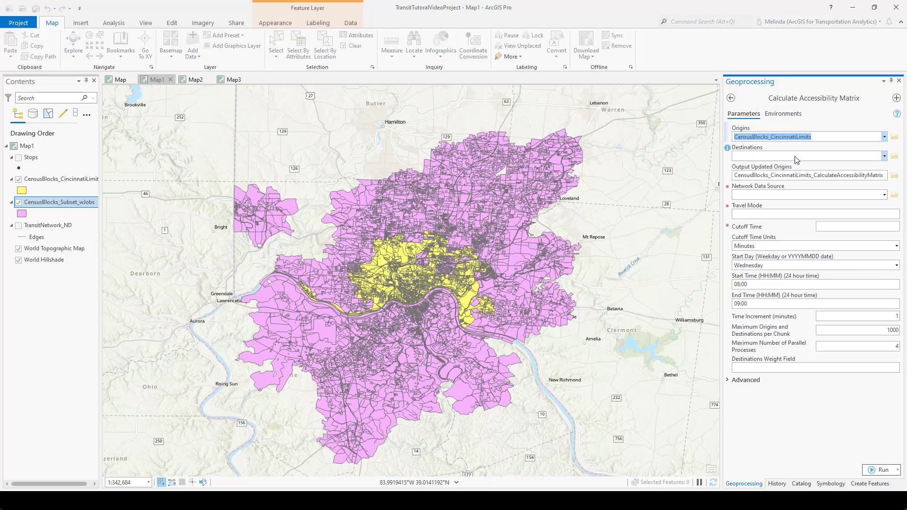
pyautogui.click(884, 157)
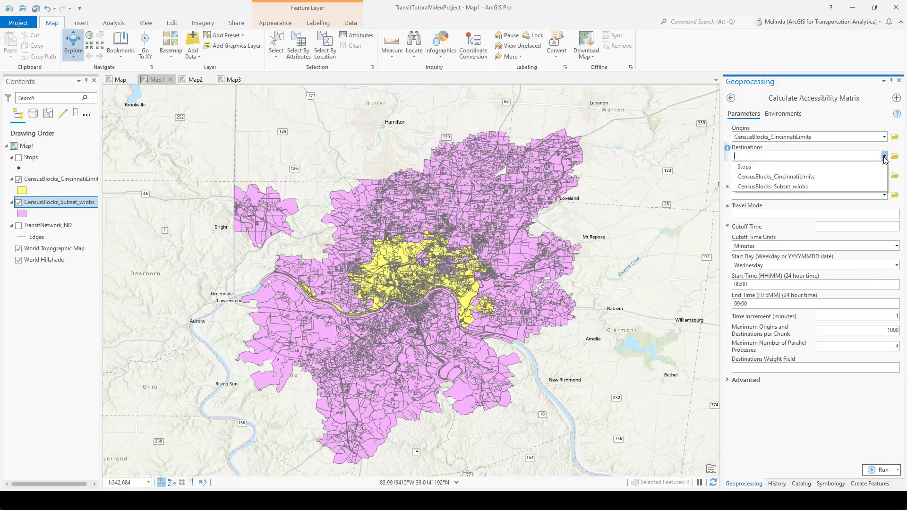
pyautogui.click(786, 187)
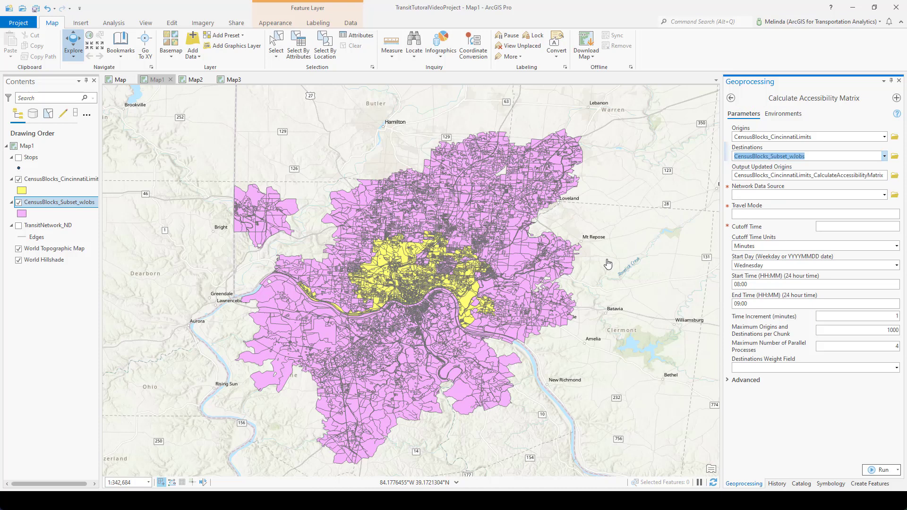
# Name the output updated origins AccessibilityMatrixAMRush.
pyautogui.click(874, 176)
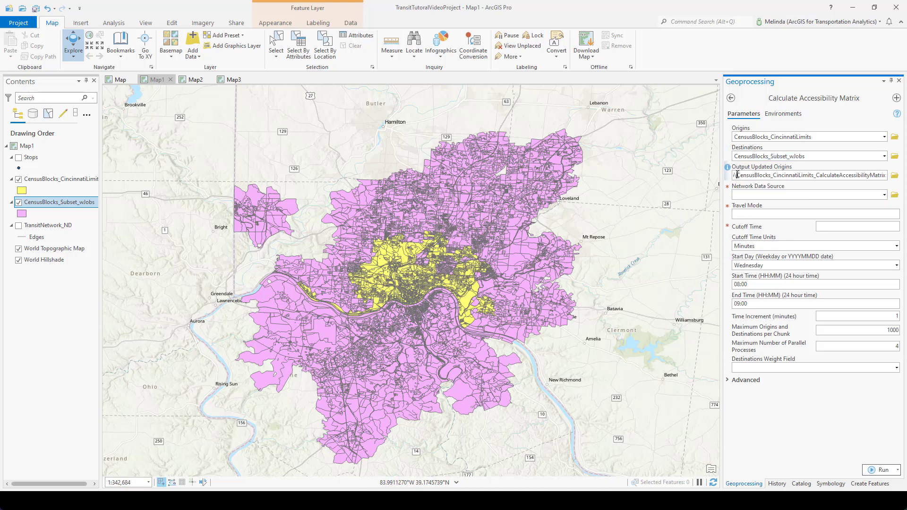
pyautogui.moveTo(738, 175); pyautogui.dragTo(895, 187)
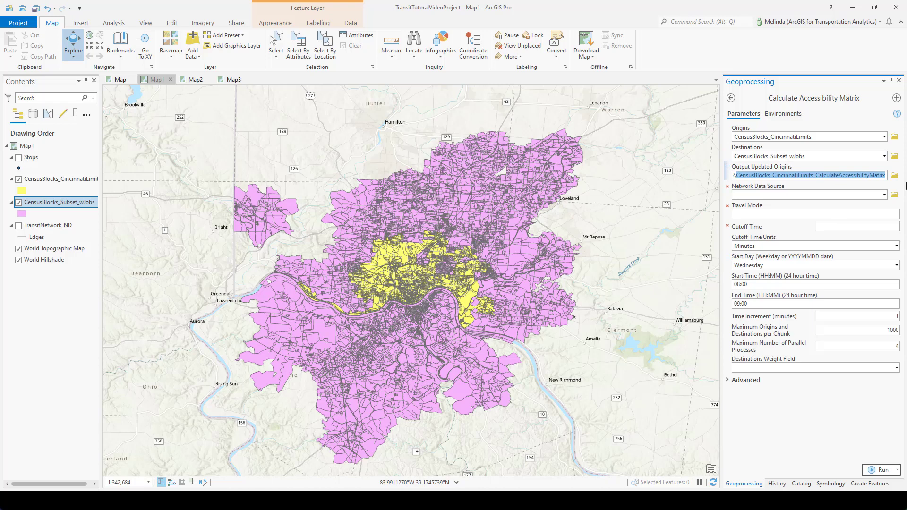
pyautogui.write('Access')
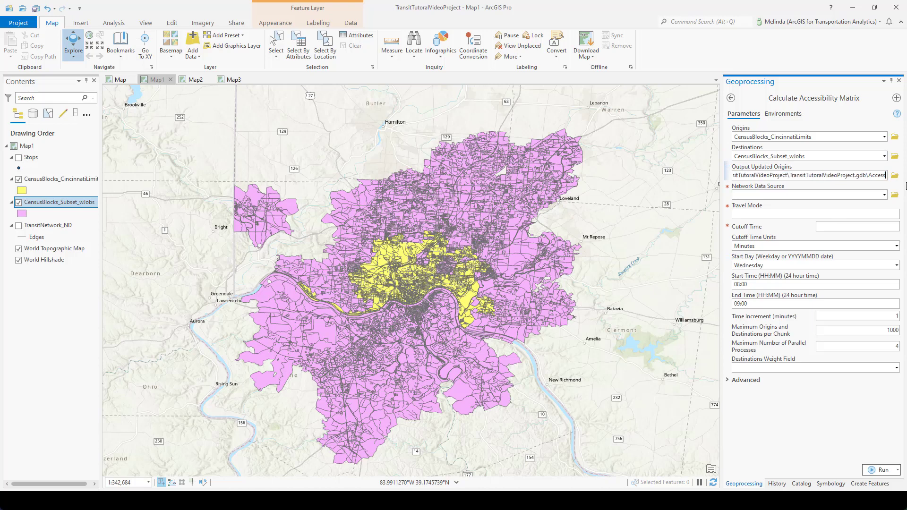
pyautogui.write('ibilityMatrixAMRush')
pyautogui.press('Tab')
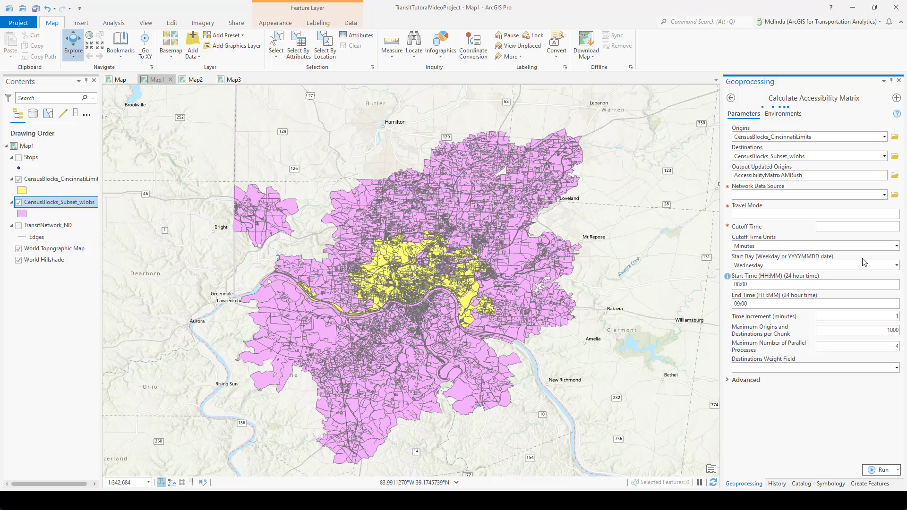
# Use TransitNetwork_ND with Public transit time travel mode and a 30-minute cutoff.
pyautogui.click(884, 195)
pyautogui.click(804, 206)
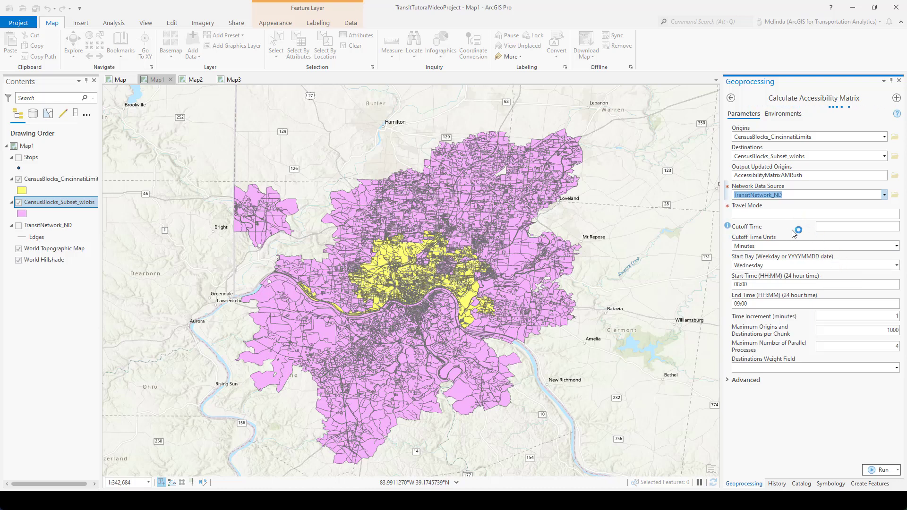
pyautogui.click(896, 214)
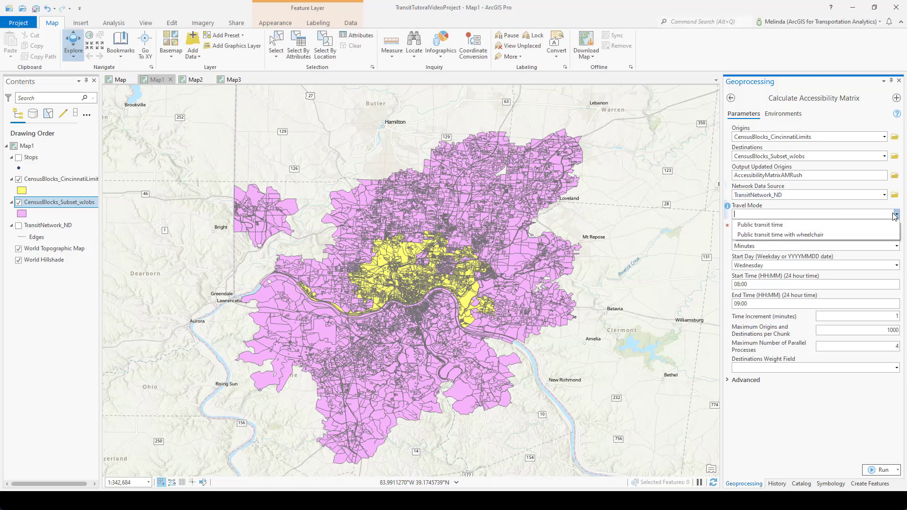
pyautogui.click(778, 225)
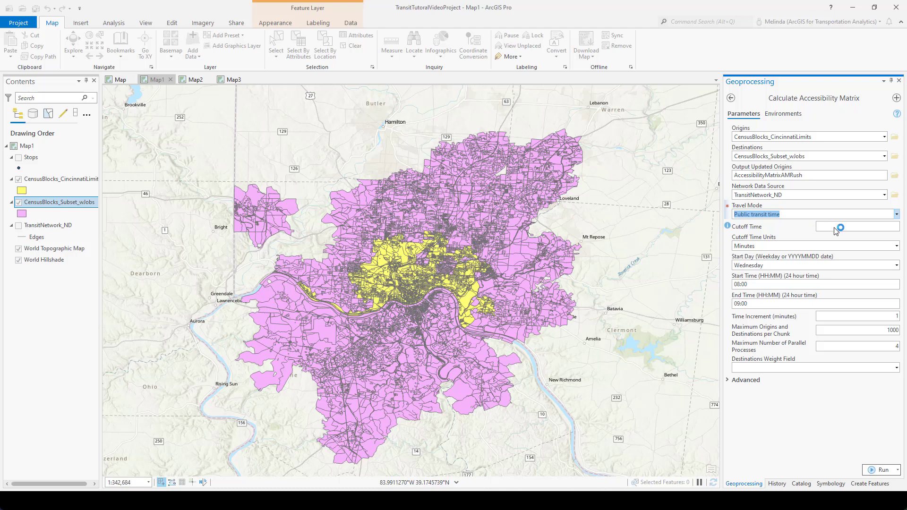
pyautogui.click(873, 228)
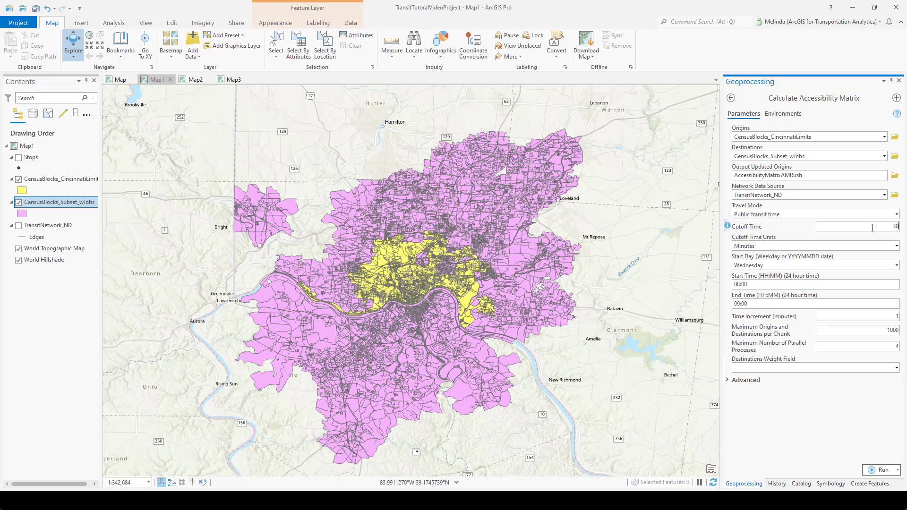
pyautogui.click(804, 414)
# Set Maximum Parallel Processes to 6 and the Destinations Weight Field to C000, then run.
pyautogui.moveTo(877, 350); pyautogui.dragTo(903, 353)
pyautogui.click(891, 346)
pyautogui.click(882, 345)
pyautogui.click(897, 369)
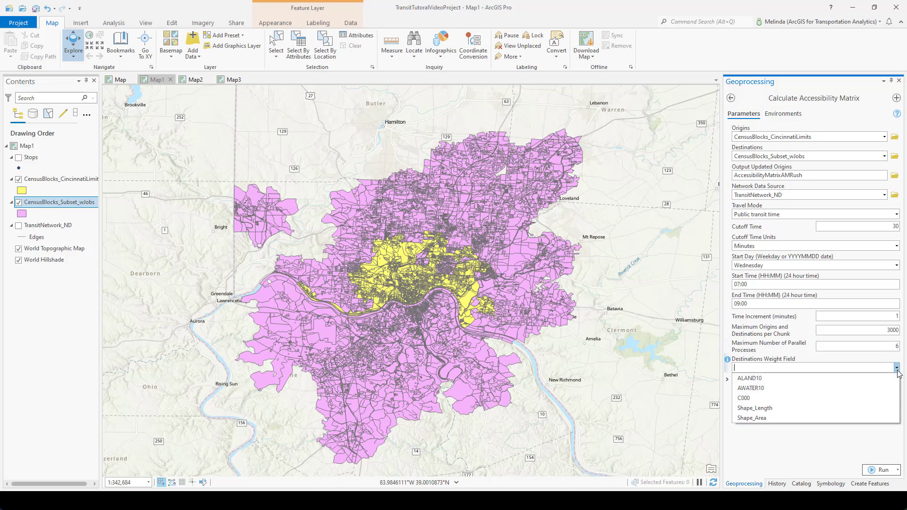
pyautogui.click(749, 400)
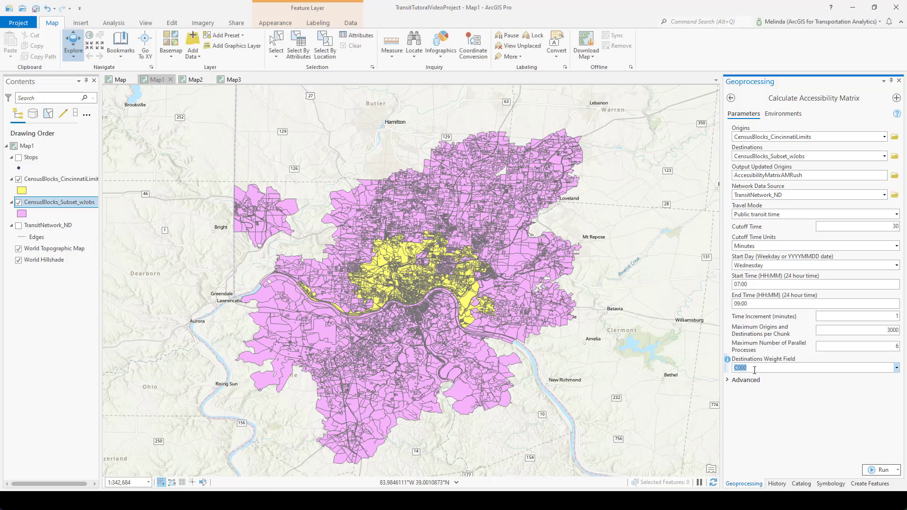
pyautogui.click(761, 405)
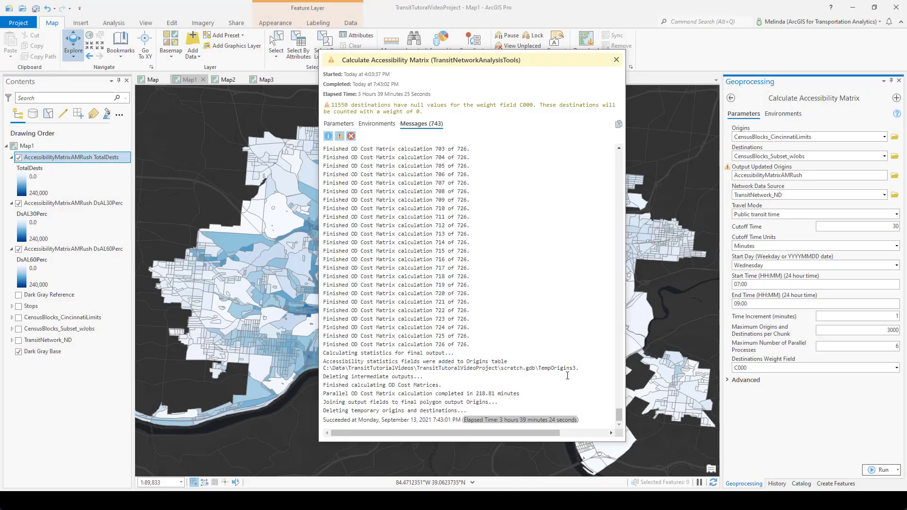
# Check the run's elapsed time in the Messages and close the run details window.
pyautogui.moveTo(464, 419); pyautogui.dragTo(591, 425)
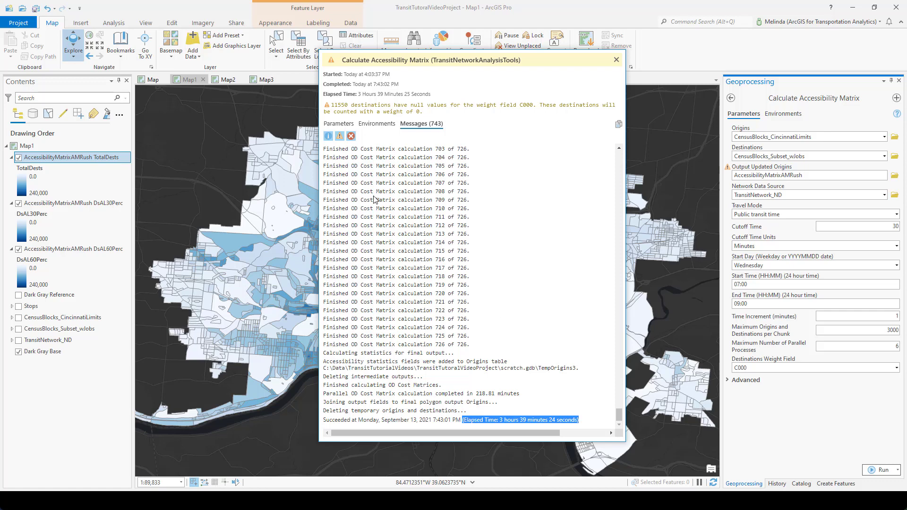
pyautogui.click(442, 112)
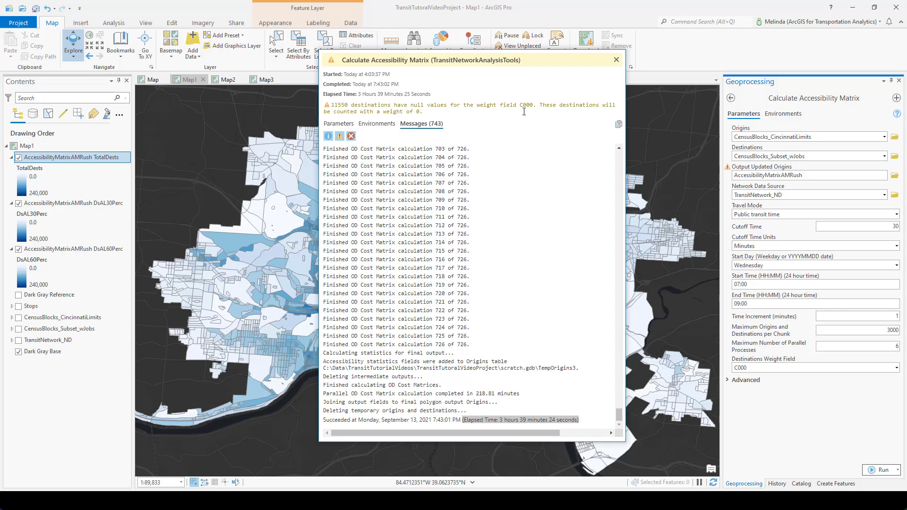
pyautogui.click(617, 60)
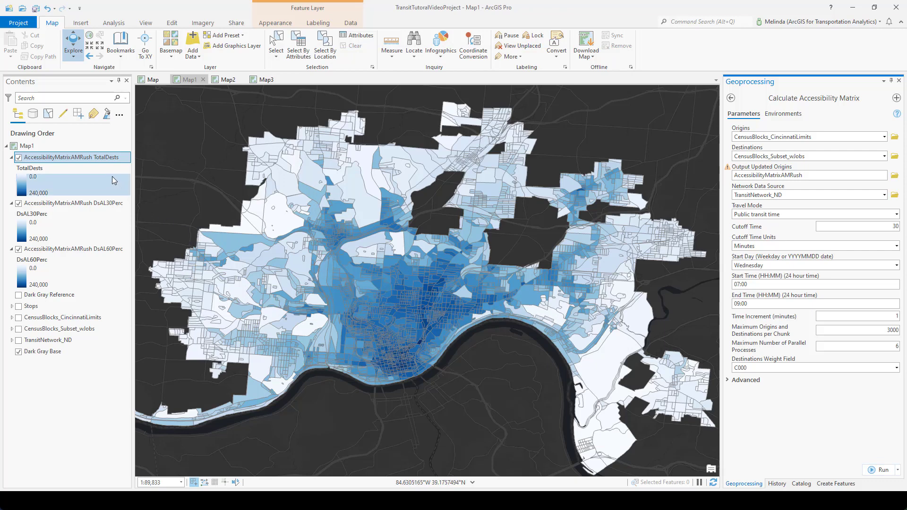
# Open the TotalDests layer's attribute table and scroll to the TotalDests and DsAL fields.
pyautogui.rightClick(99, 163)
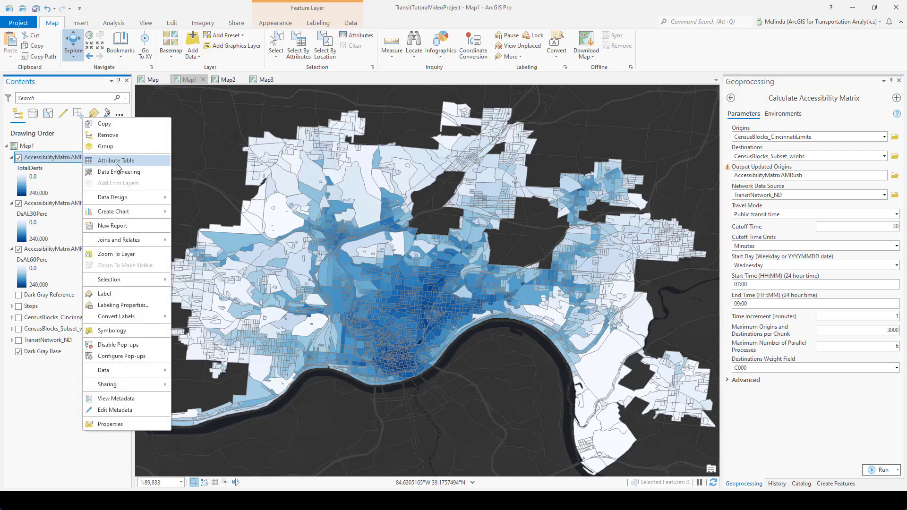
pyautogui.press('Return')
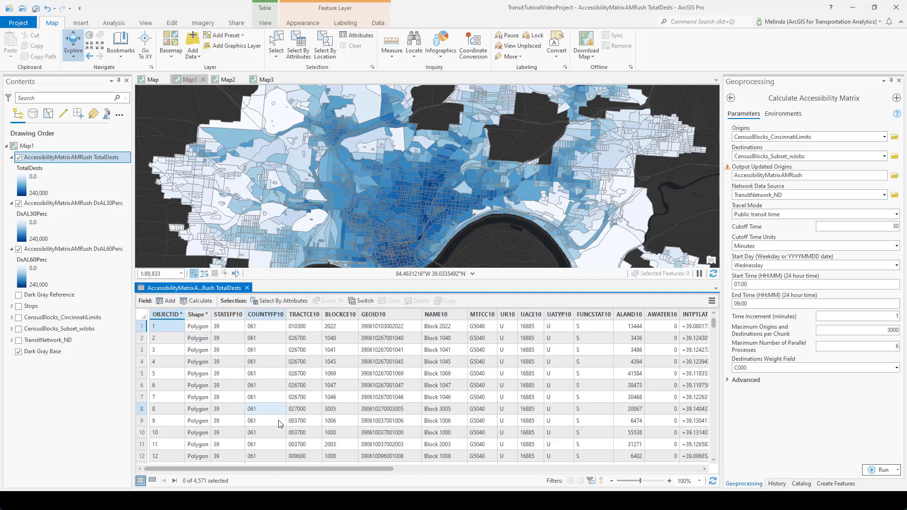
pyautogui.moveTo(267, 470); pyautogui.dragTo(549, 465)
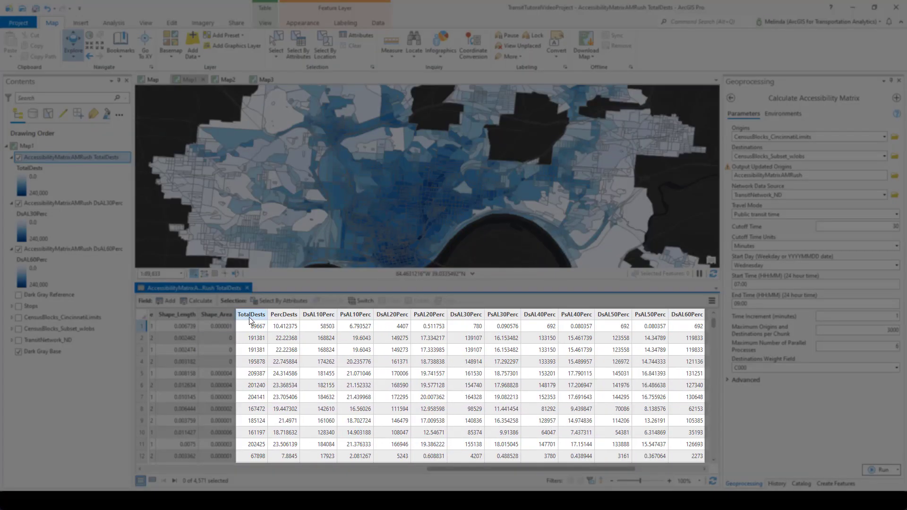
pyautogui.moveTo(249, 317)
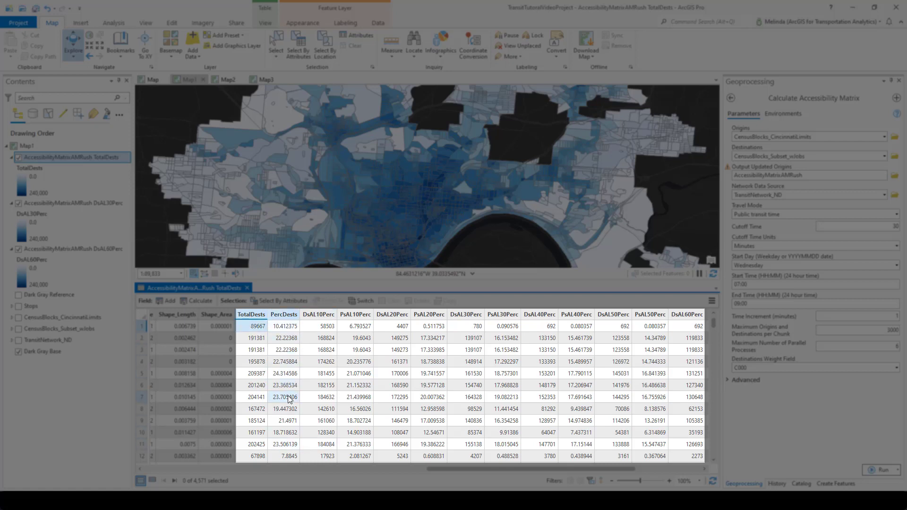
pyautogui.moveTo(308, 316)
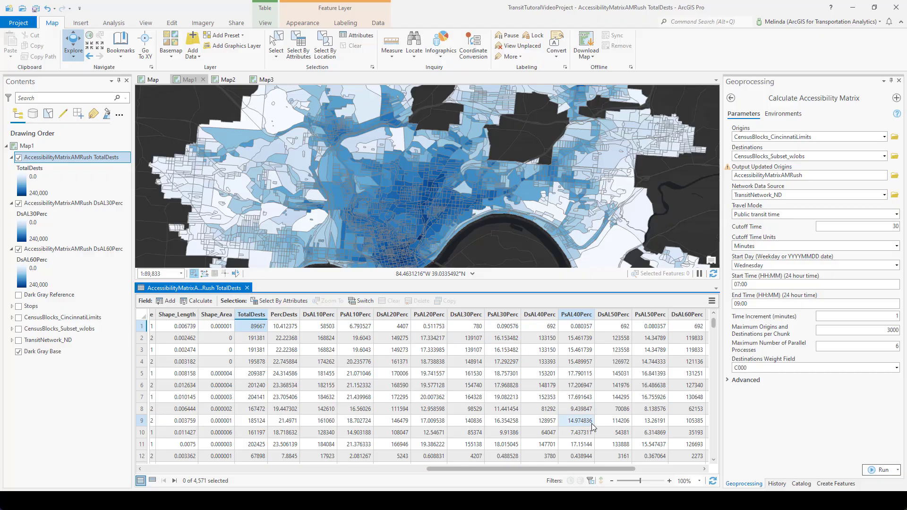
# Select row 1, scroll through to PsAL90Perc, and close the TotalDests table.
pyautogui.click(142, 326)
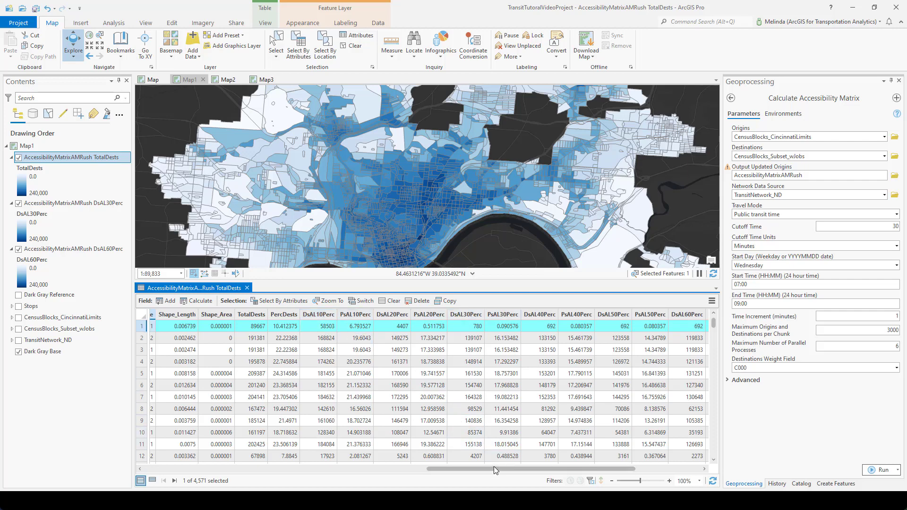
pyautogui.moveTo(494, 466); pyautogui.dragTo(589, 474)
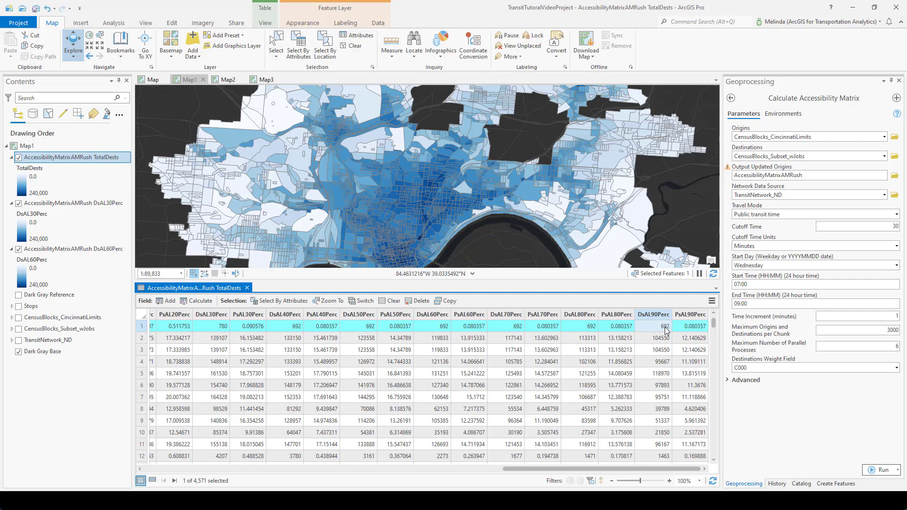
pyautogui.click(247, 287)
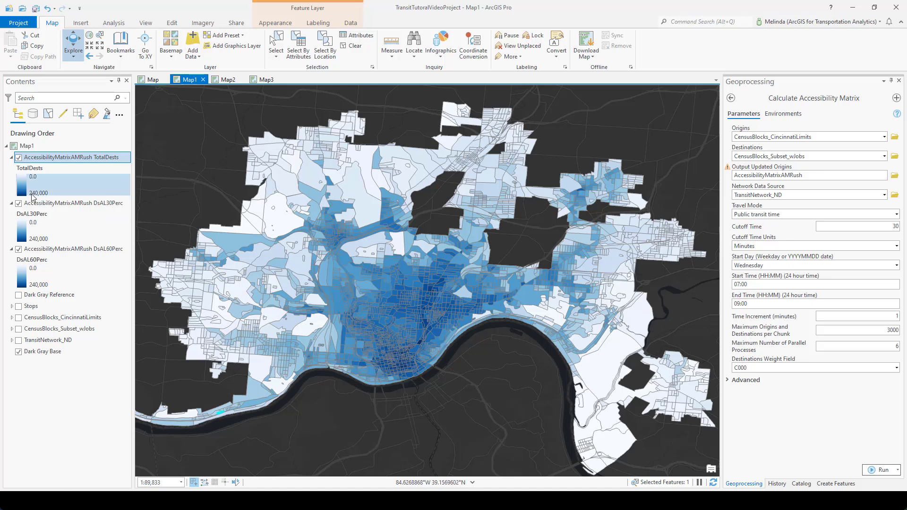
# Hide the TotalDests layer, toggling it back once, and then hide DsAL30Perc.
pyautogui.click(19, 158)
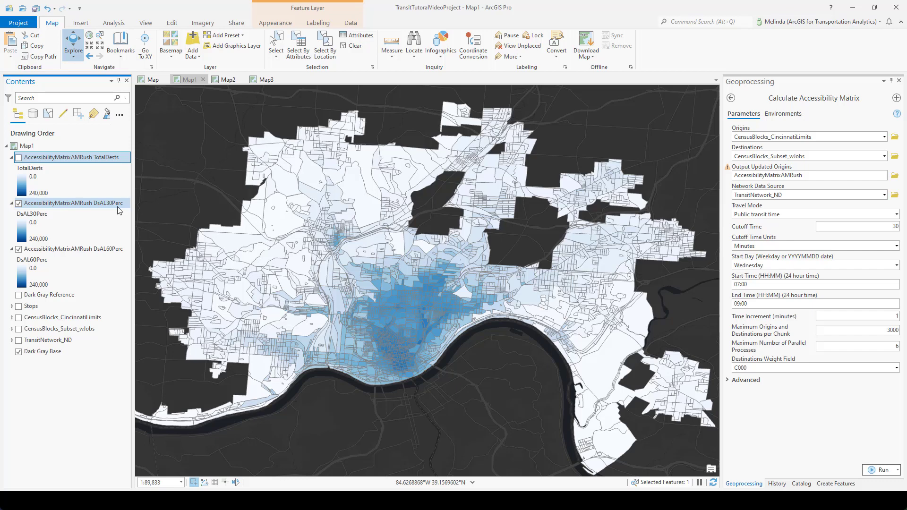
pyautogui.click(19, 157)
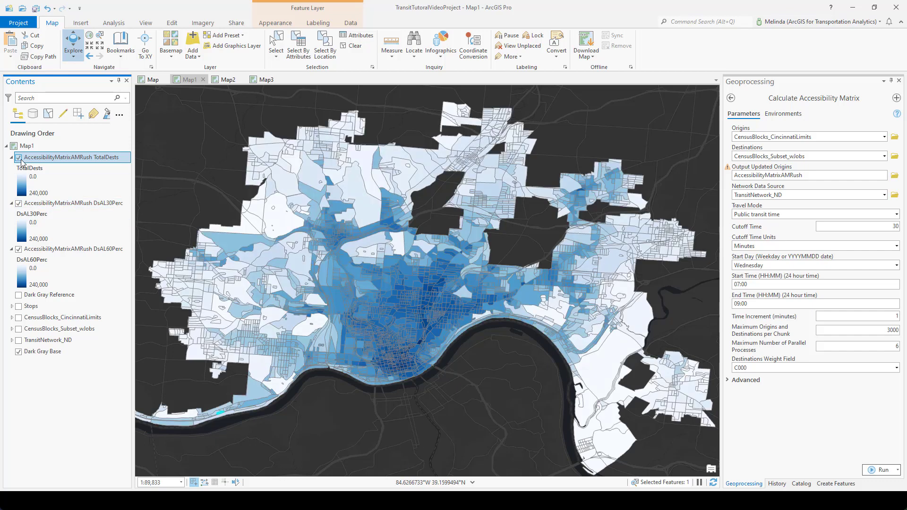
pyautogui.click(18, 157)
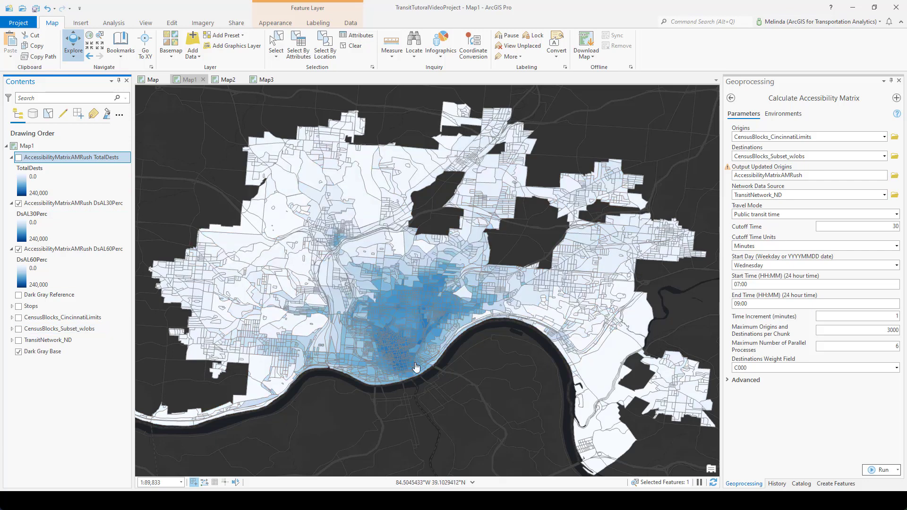
pyautogui.click(19, 204)
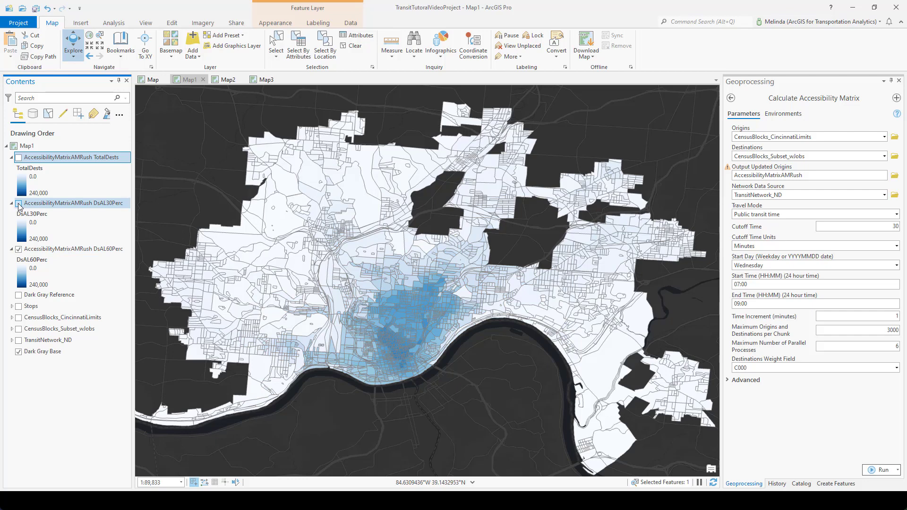